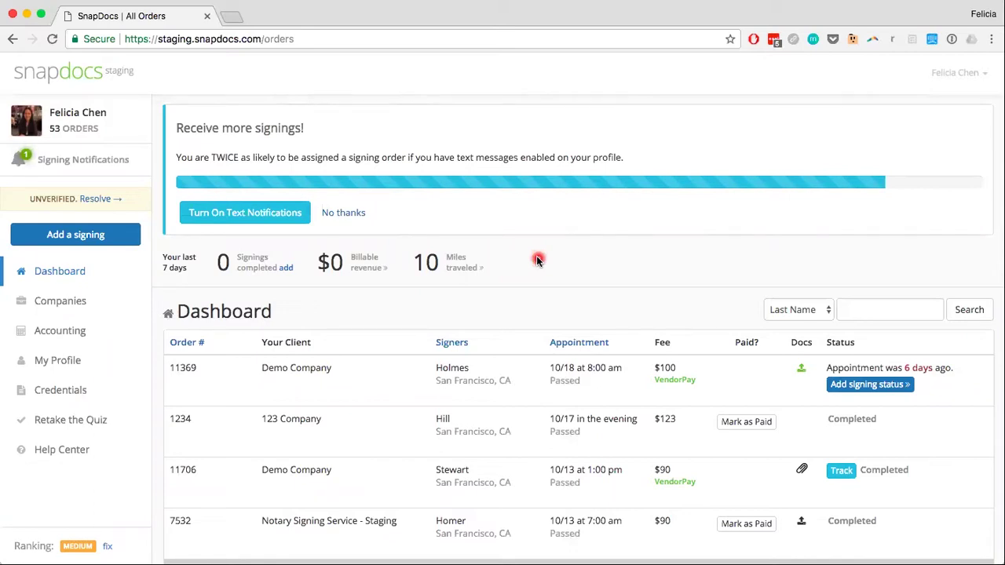
Start a new signing order with Add a signing in the dashboard sidebar
{"action": "left_click", "coordinate": [96, 236]}
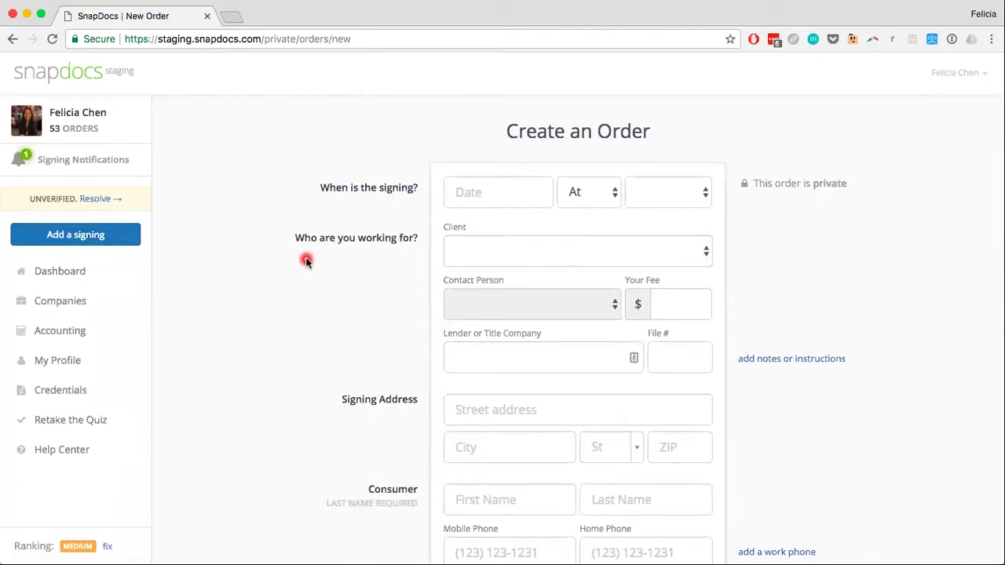
{"action": "scroll", "coordinate": [305, 260], "scroll_direction": "down", "scroll_amount": 5}
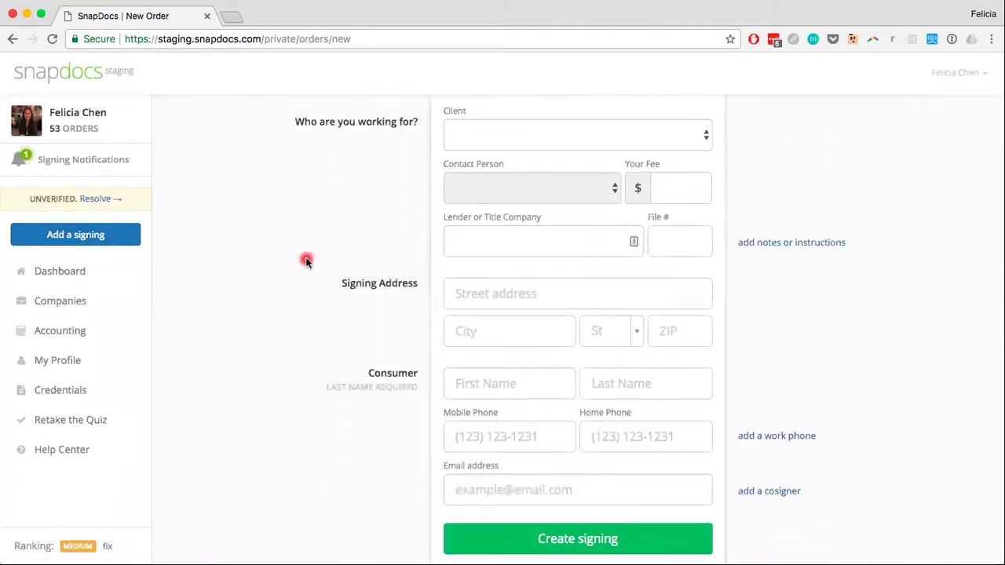
{"action": "scroll", "coordinate": [305, 259], "scroll_direction": "up", "scroll_amount": 5}
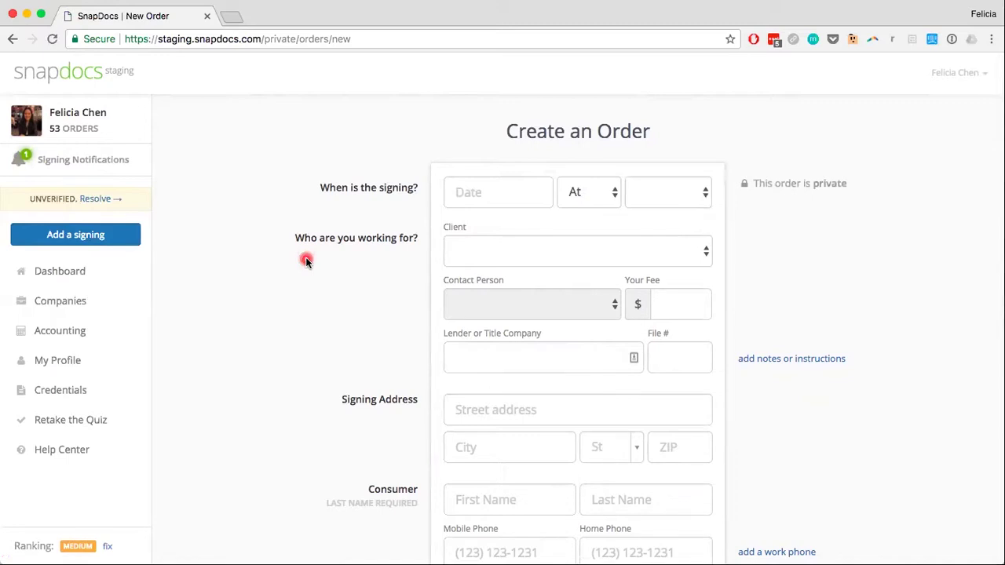
{"action": "scroll", "coordinate": [306, 260], "scroll_direction": "down", "scroll_amount": 5}
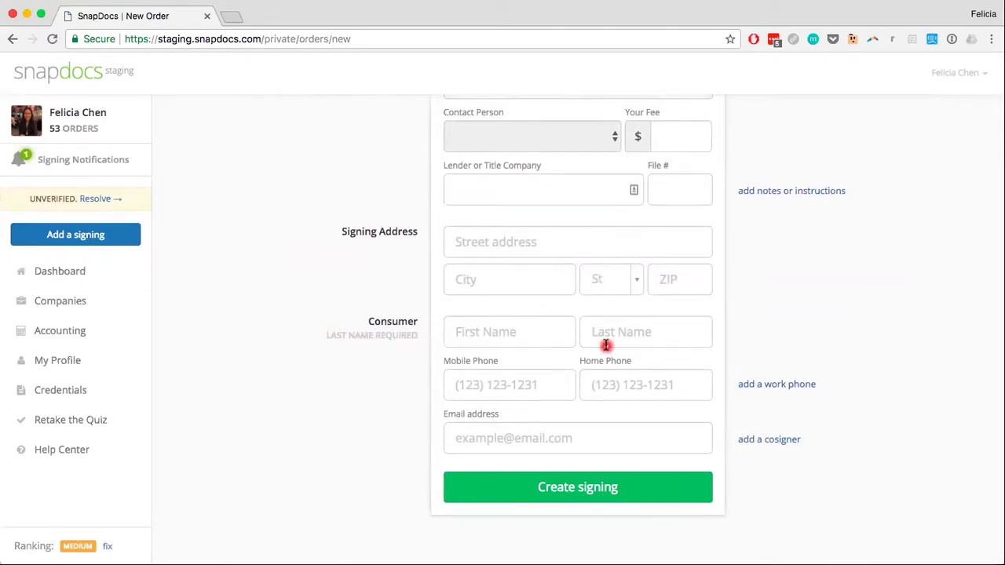
Enter the consumer's last name and first name in the Consumer fields
{"action": "left_click", "coordinate": [636, 334]}
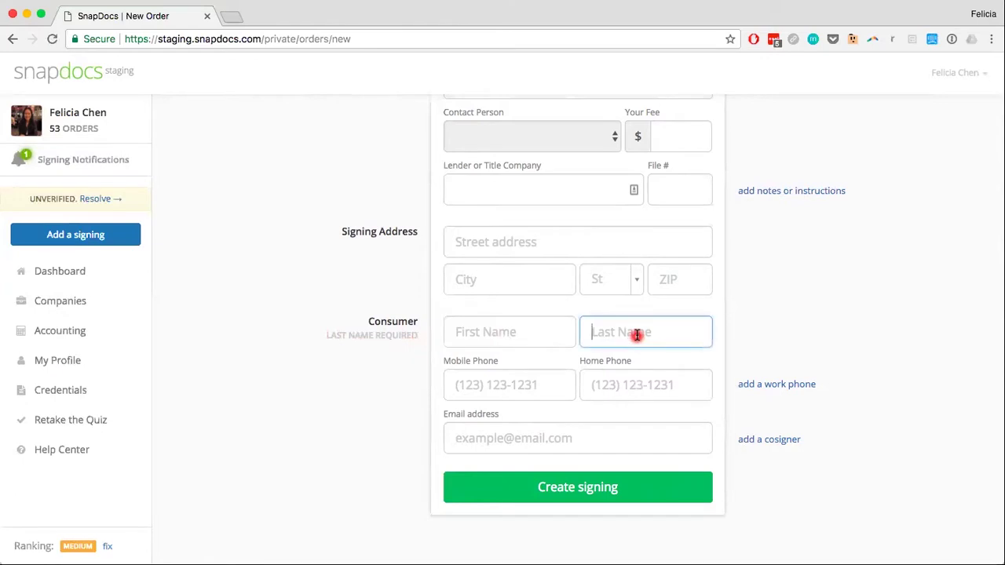
{"action": "left_click", "coordinate": [520, 332]}
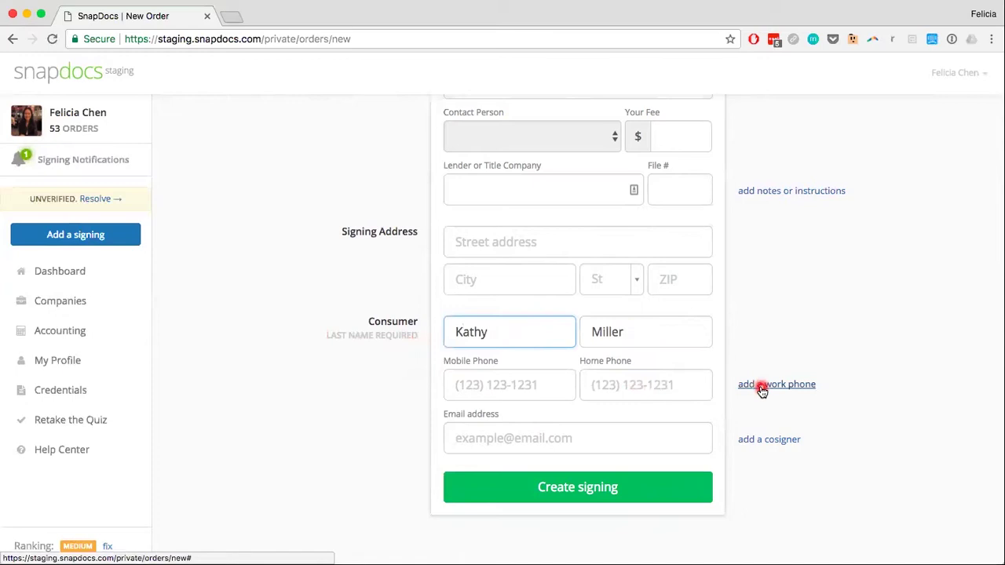
{"action": "left_click", "coordinate": [764, 442]}
Type the house number in Street address and accept the suggested address to fill city, state and ZIP
{"action": "left_click", "coordinate": [529, 377]}
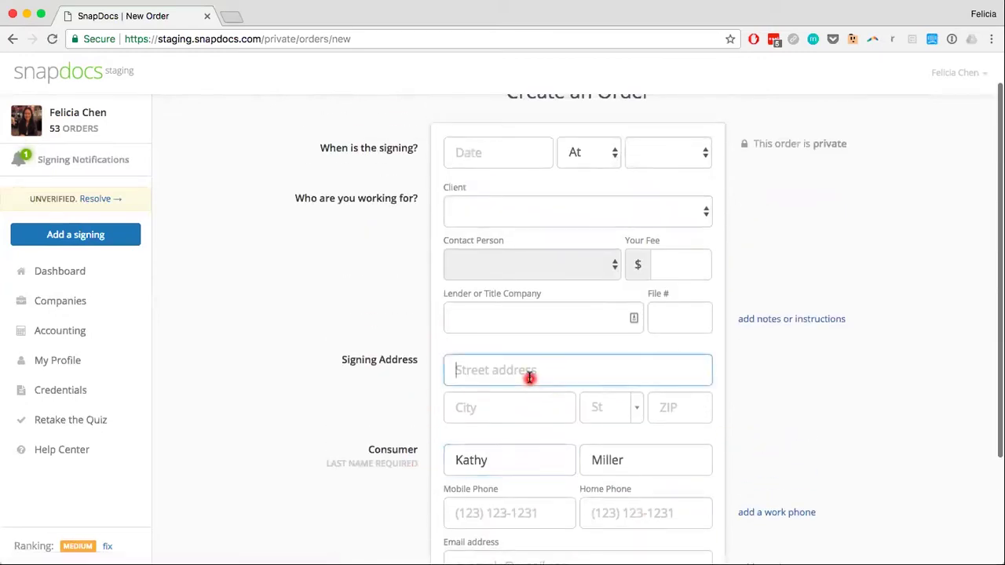
{"action": "type", "text": "100"}
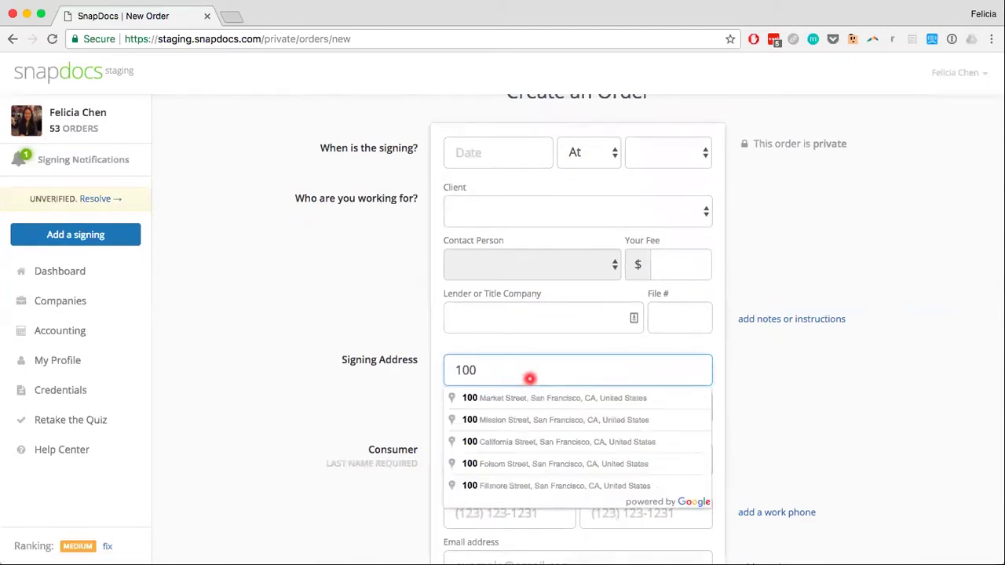
{"action": "left_click", "coordinate": [517, 420]}
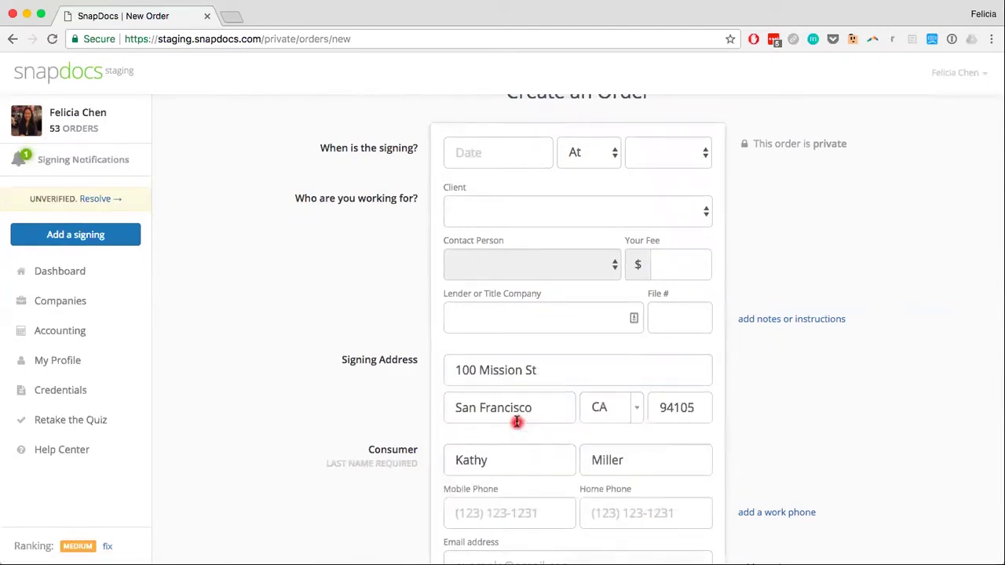
{"action": "scroll", "coordinate": [605, 442], "scroll_direction": "up", "scroll_amount": 2}
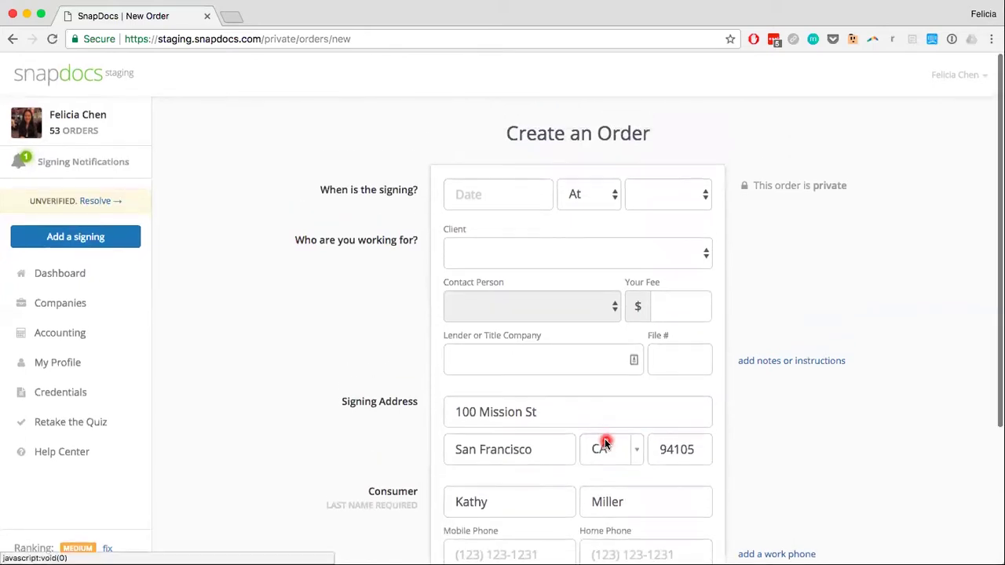
Set the signing date to Oct 25, 2017, timed At exactly 10:00 am
{"action": "left_click", "coordinate": [486, 191]}
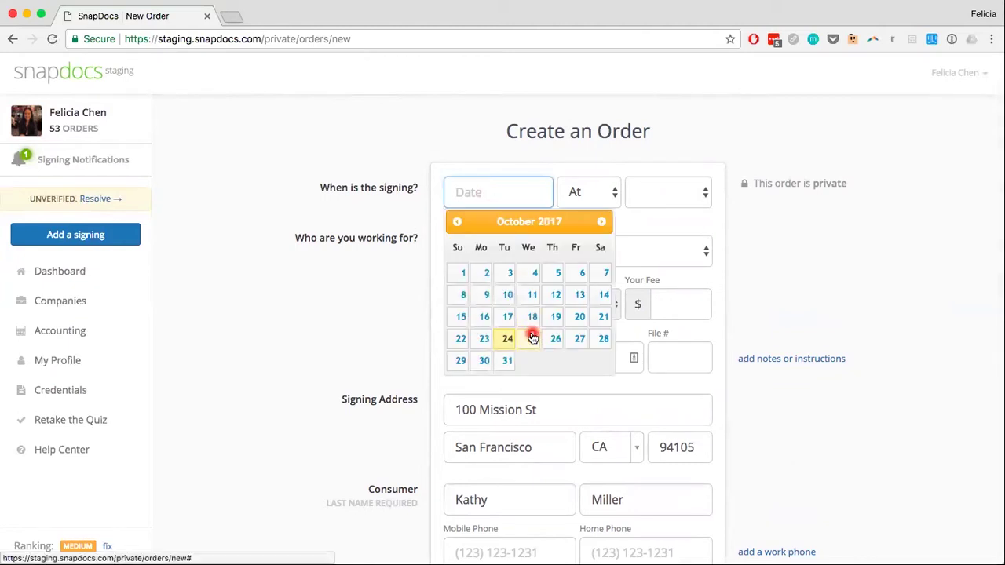
{"action": "left_click", "coordinate": [534, 336]}
{"action": "left_click", "coordinate": [602, 195]}
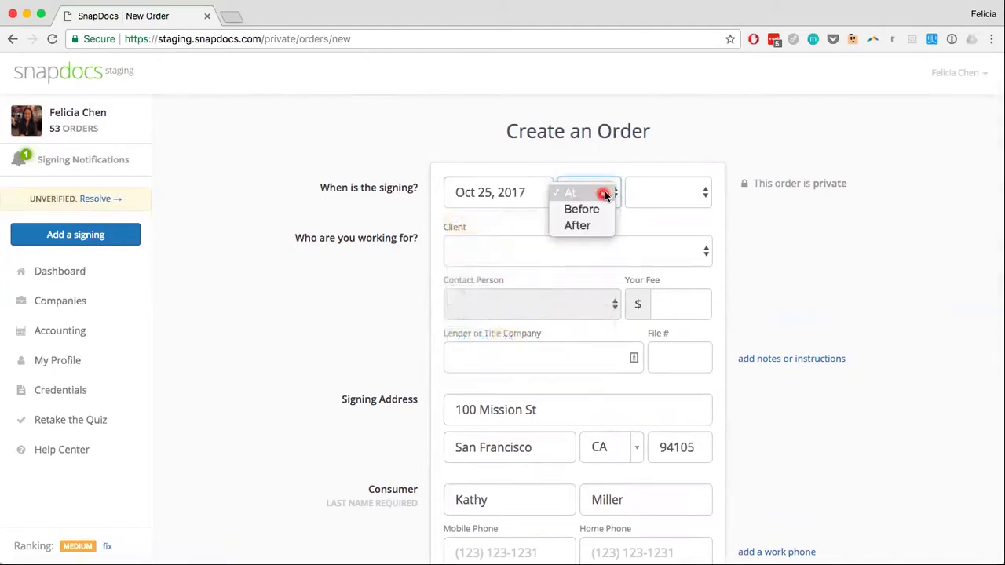
{"action": "left_click", "coordinate": [602, 194]}
{"action": "left_click", "coordinate": [652, 193]}
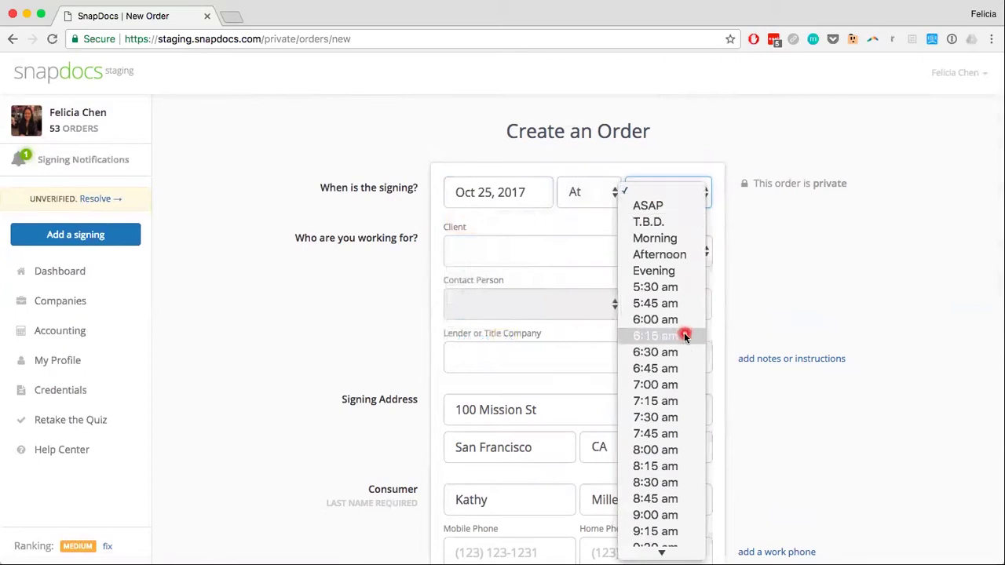
{"action": "scroll", "coordinate": [684, 336], "scroll_direction": "down", "scroll_amount": 5}
{"action": "scroll", "coordinate": [683, 332], "scroll_direction": "up", "scroll_amount": 1}
{"action": "left_click", "coordinate": [671, 333]}
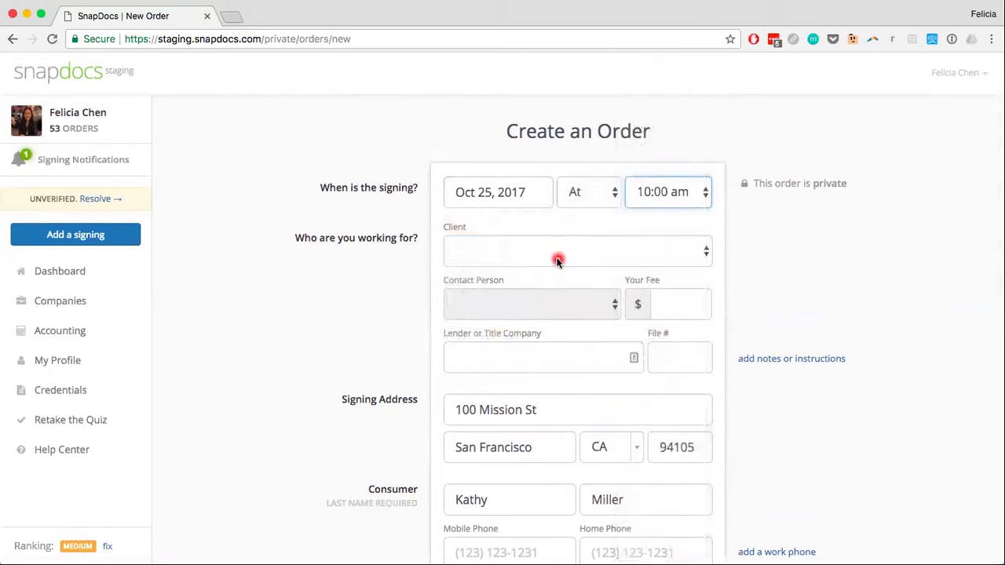
{"action": "left_click", "coordinate": [506, 255]}
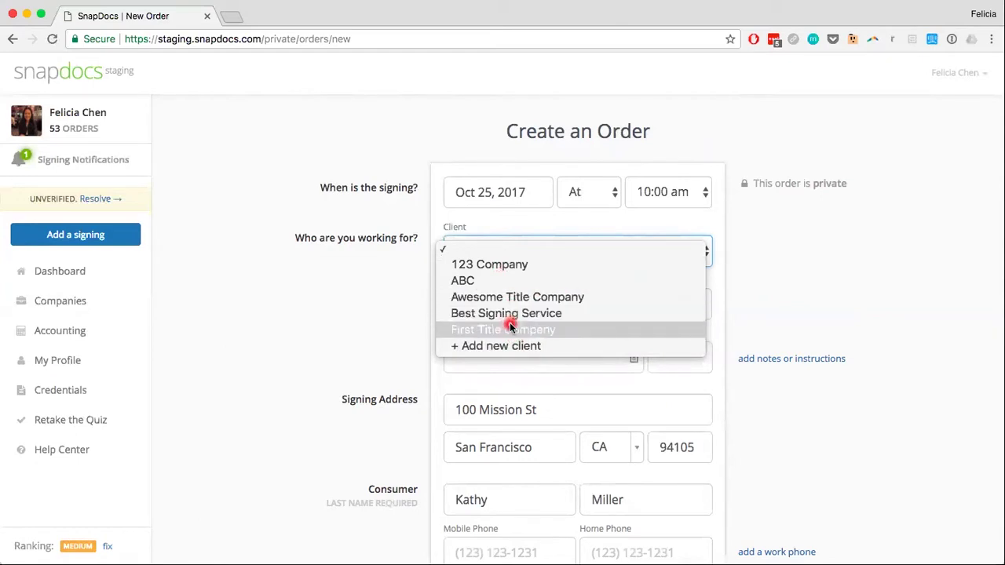
Choose First Title Company as the client and assign its existing contact person
{"action": "left_click", "coordinate": [509, 327]}
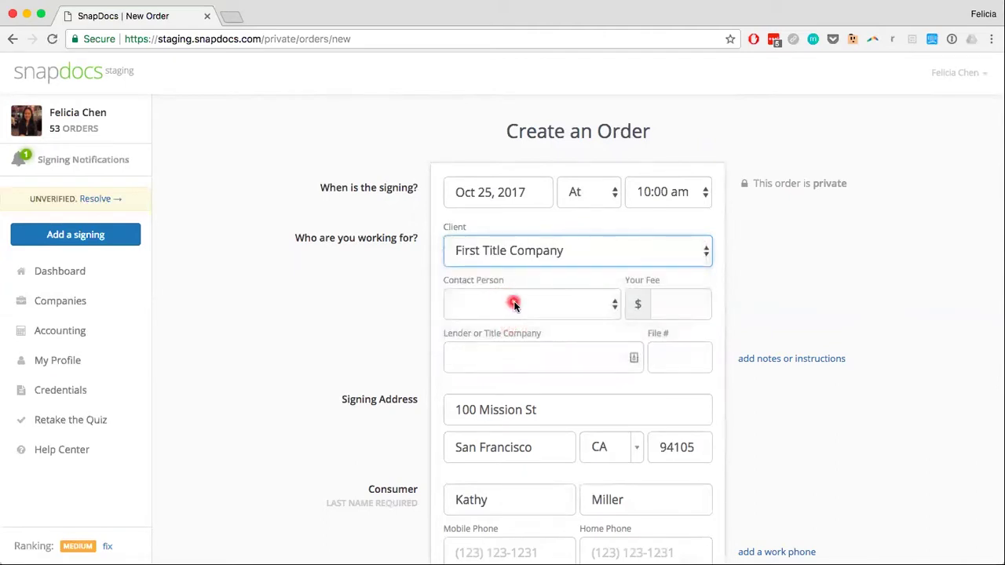
{"action": "left_click", "coordinate": [555, 306]}
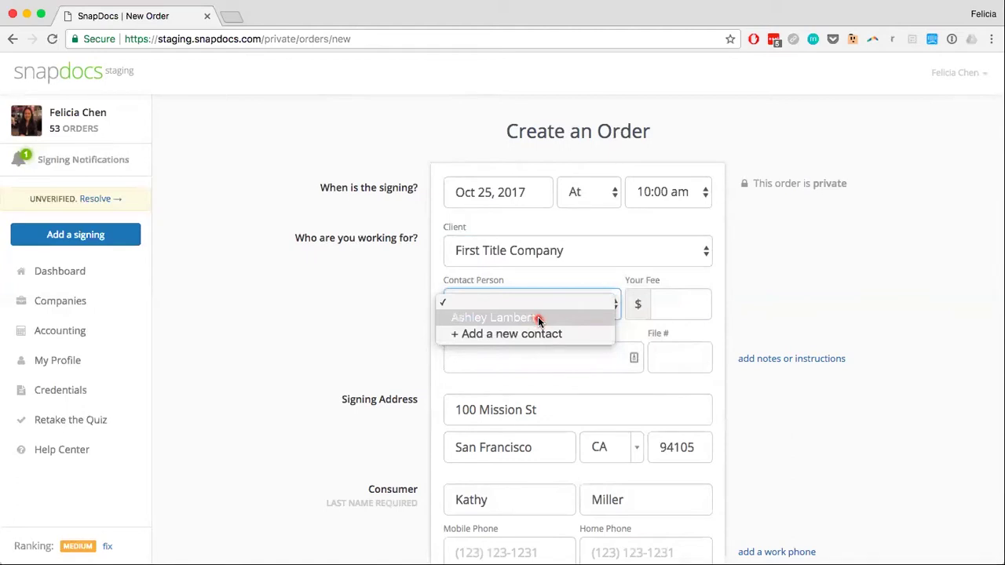
{"action": "left_click", "coordinate": [538, 319]}
Assign the contact person, enter a $100 fee and file number 1234
{"action": "left_click", "coordinate": [665, 299]}
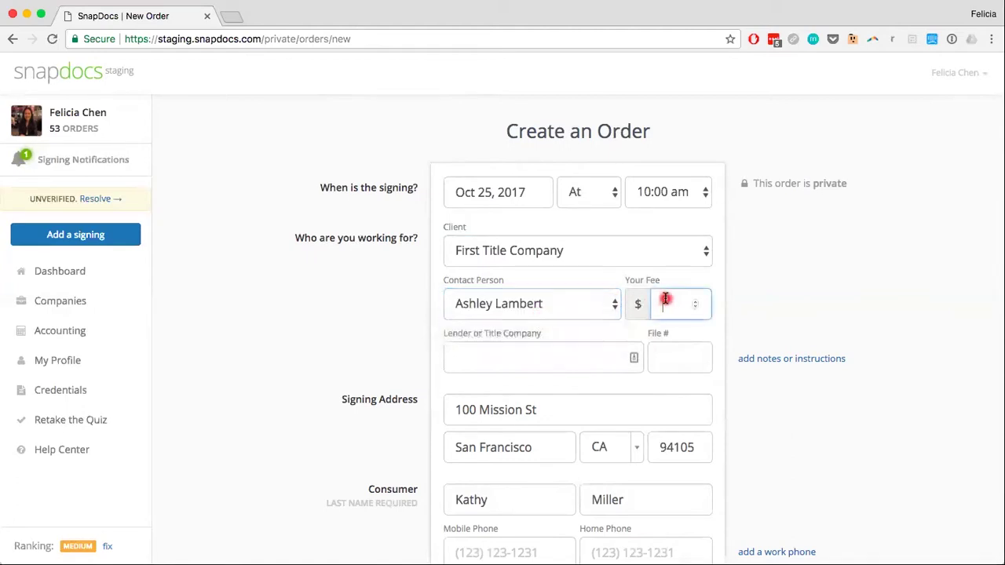
{"action": "type", "text": "100"}
{"action": "scroll", "coordinate": [341, 352], "scroll_direction": "down", "scroll_amount": 2}
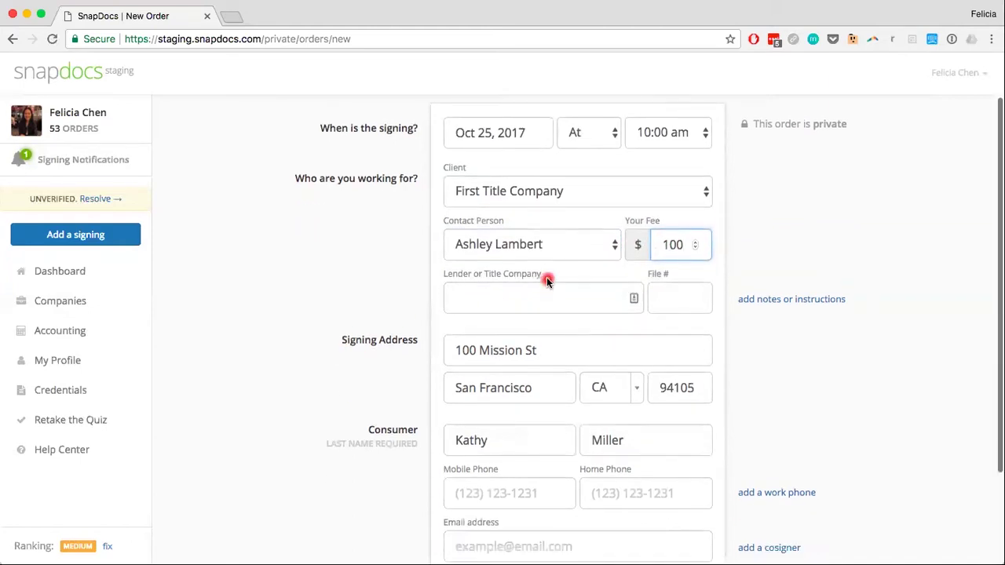
{"action": "left_click", "coordinate": [669, 297]}
{"action": "type", "text": "1234"}
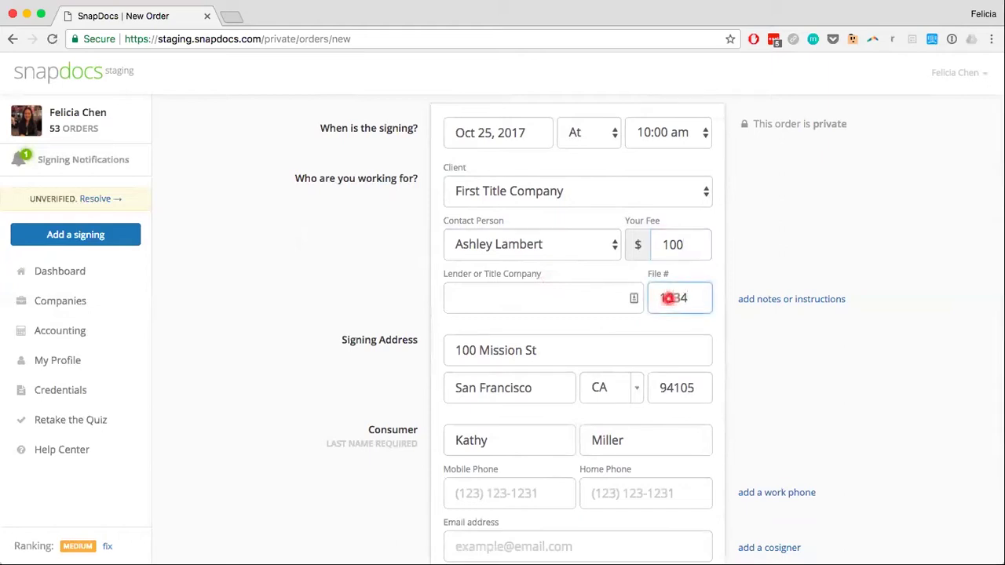
{"action": "left_click", "coordinate": [772, 305]}
Add the note 'Remember to contact the consumer to confirm the appointment.'
{"action": "left_click", "coordinate": [532, 361]}
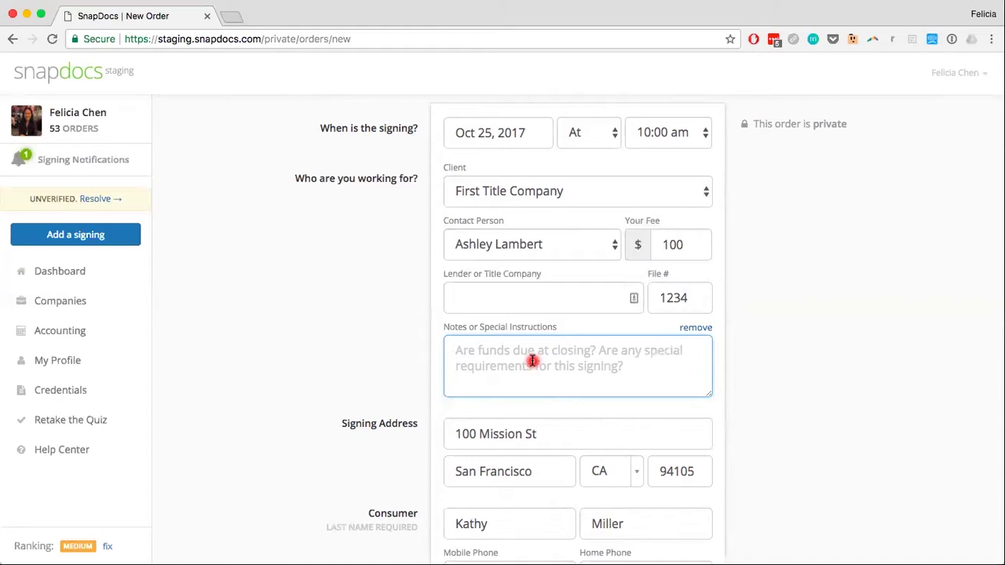
{"action": "type", "text": "Remember to contact the consumer to confirm the appointment."}
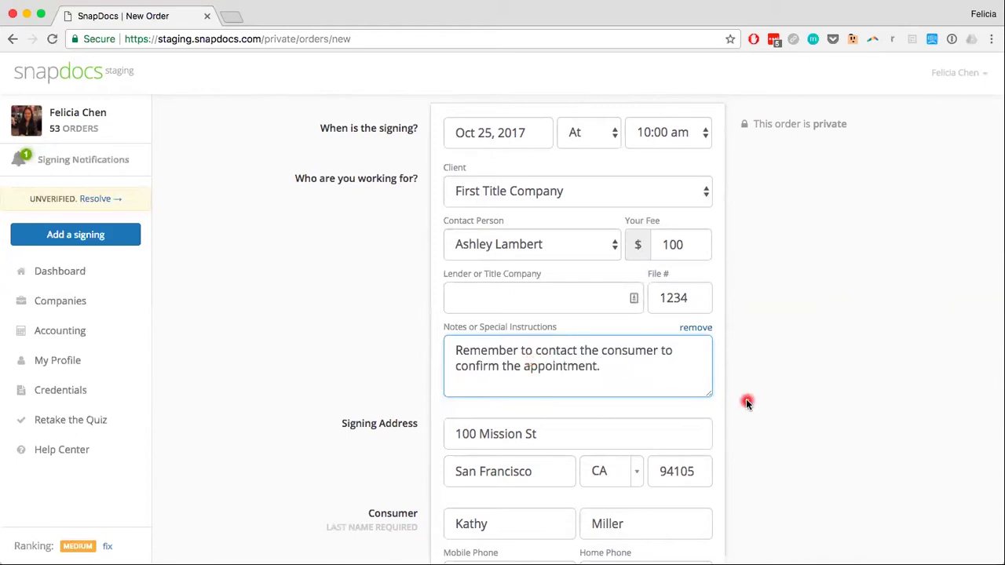
{"action": "scroll", "coordinate": [746, 404], "scroll_direction": "up", "scroll_amount": 2}
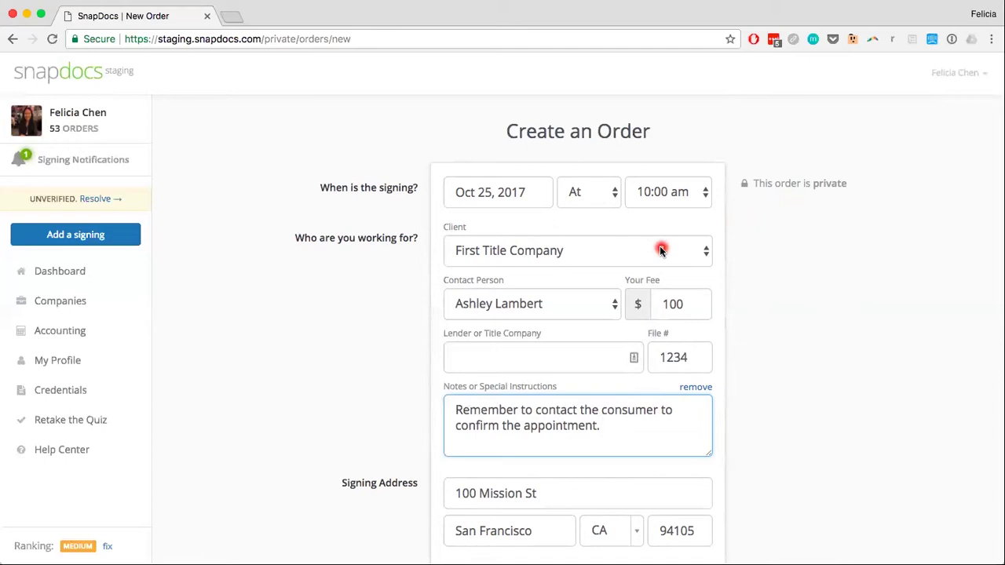
Enter the consumer's phone number in the Mobile Phone field
{"action": "scroll", "coordinate": [737, 300], "scroll_direction": "down", "scroll_amount": 2}
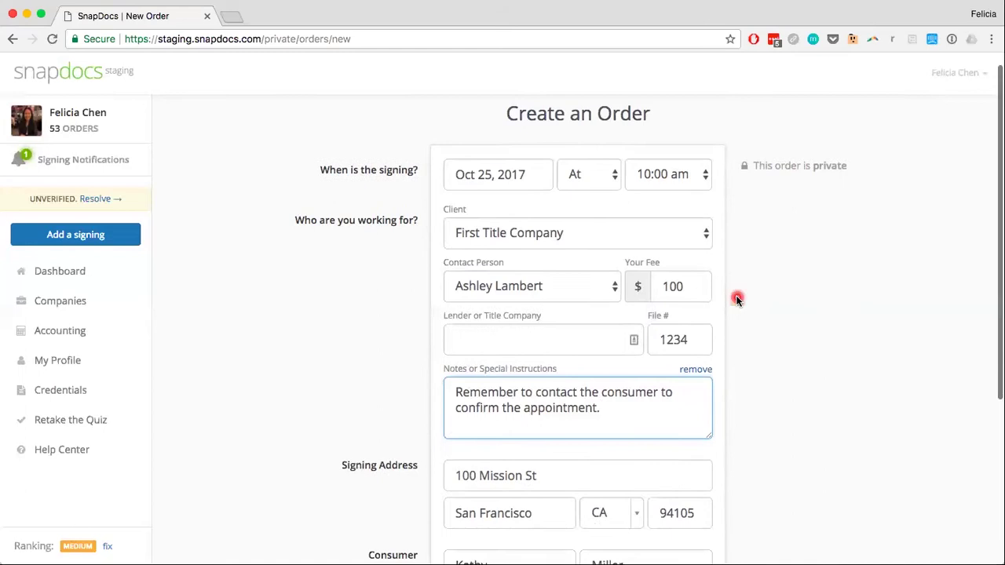
{"action": "scroll", "coordinate": [737, 300], "scroll_direction": "down", "scroll_amount": 1}
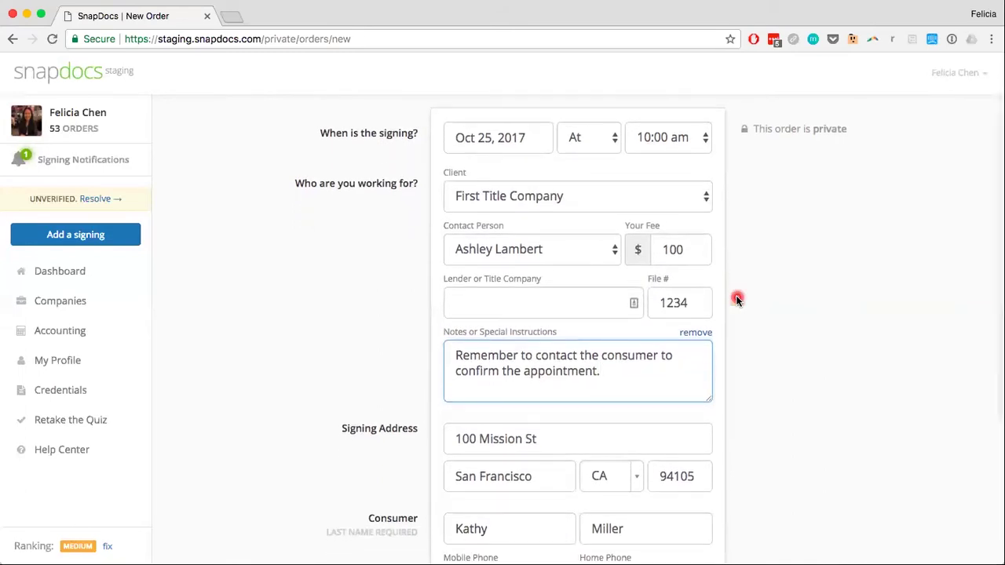
{"action": "scroll", "coordinate": [737, 299], "scroll_direction": "down", "scroll_amount": 1}
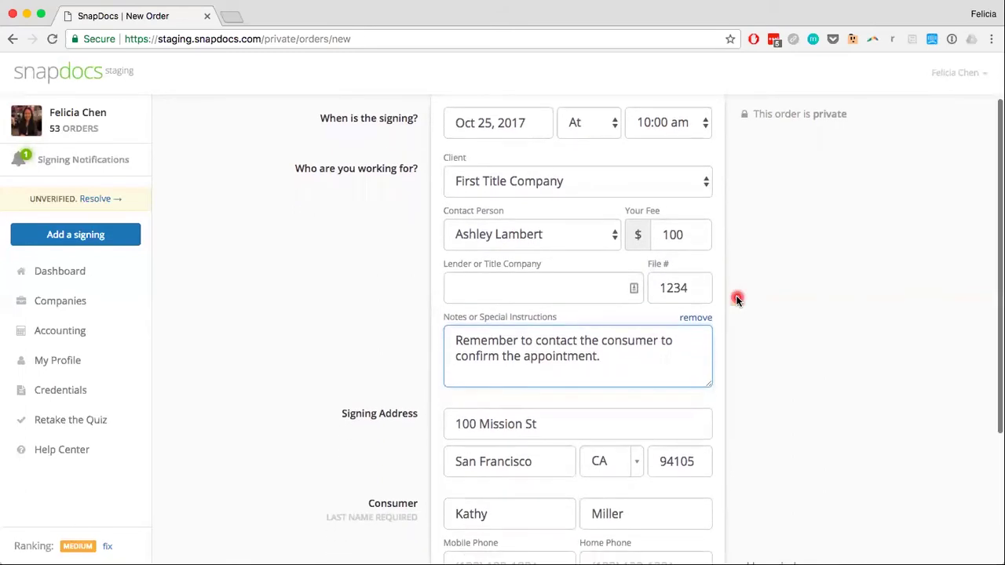
{"action": "scroll", "coordinate": [736, 299], "scroll_direction": "down", "scroll_amount": 5}
{"action": "scroll", "coordinate": [736, 299], "scroll_direction": "down", "scroll_amount": 3}
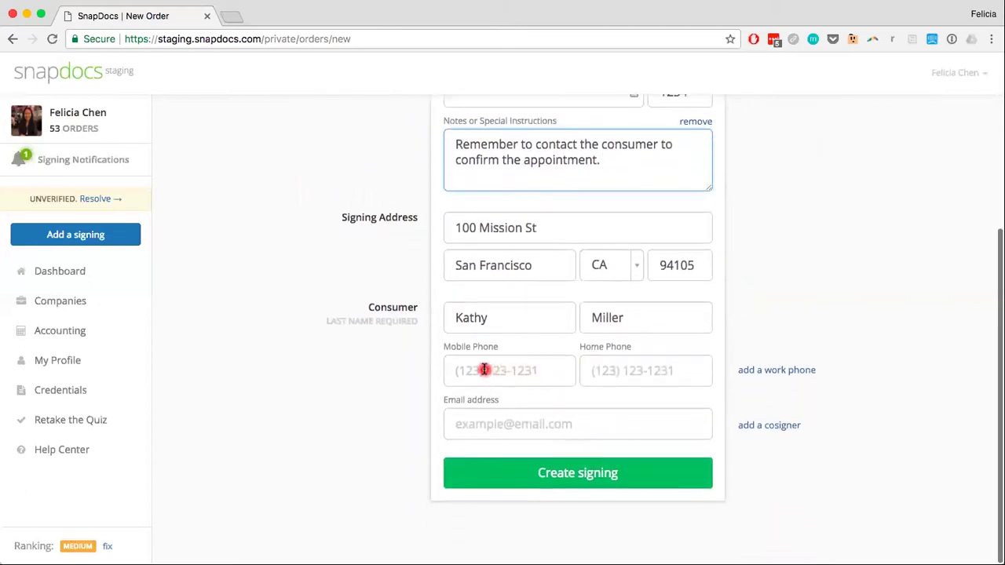
{"action": "left_click", "coordinate": [487, 370]}
{"action": "type", "text": "123) 123-12"}
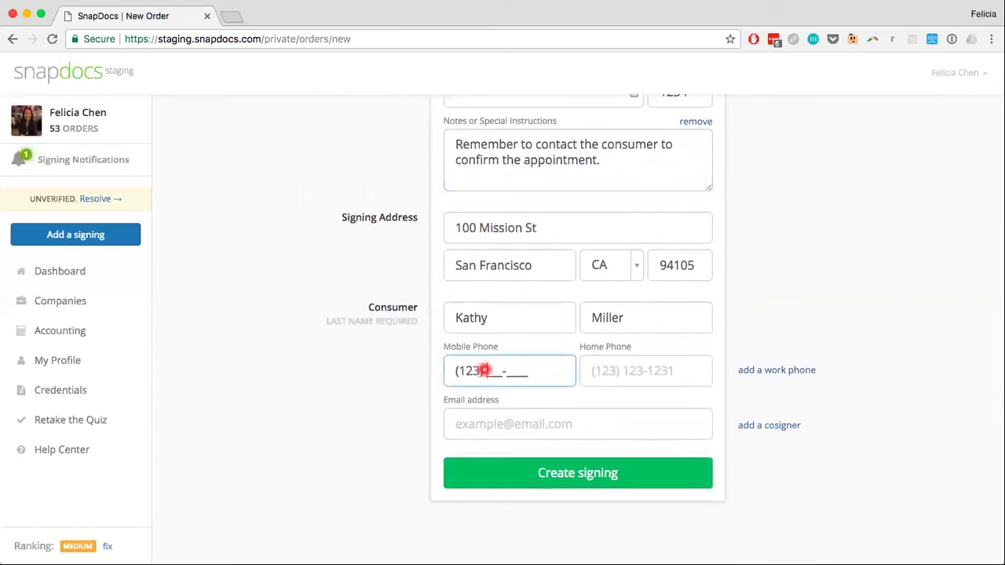
{"action": "type", "text": "31"}
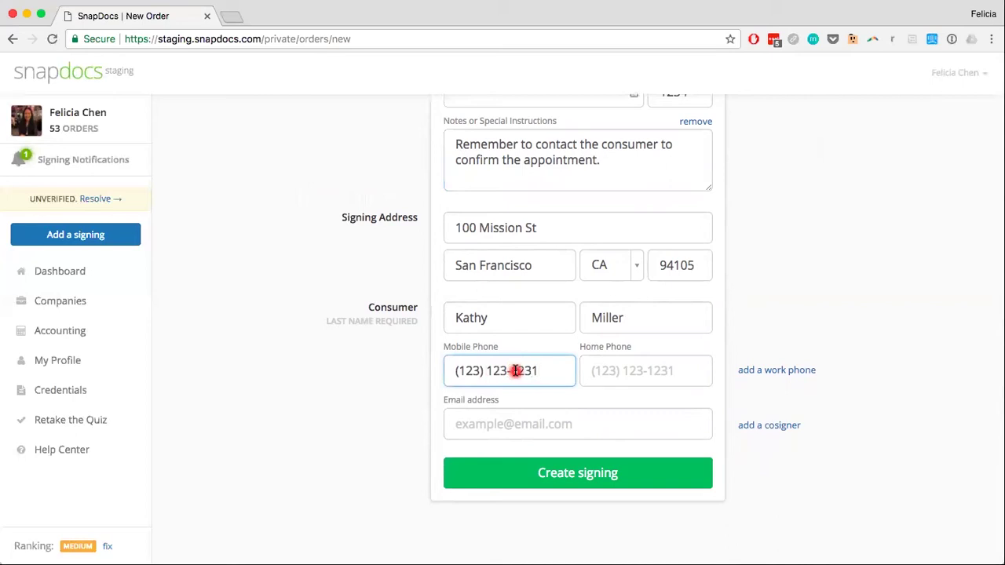
{"action": "scroll", "coordinate": [520, 375], "scroll_direction": "up", "scroll_amount": 5}
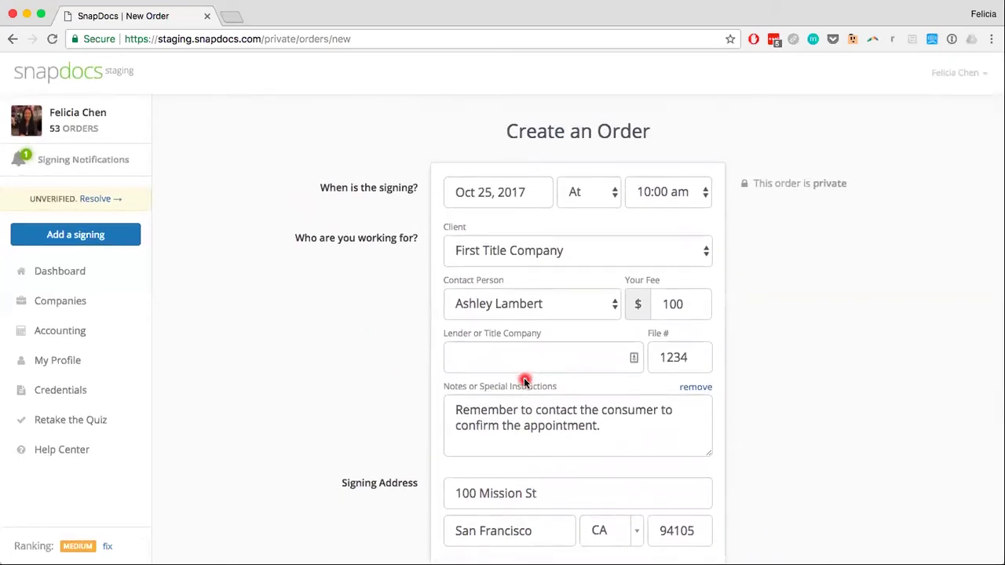
{"action": "scroll", "coordinate": [524, 378], "scroll_direction": "down", "scroll_amount": 5}
Submit the filled order with the green Create signing button at the form's bottom
{"action": "left_click", "coordinate": [586, 476]}
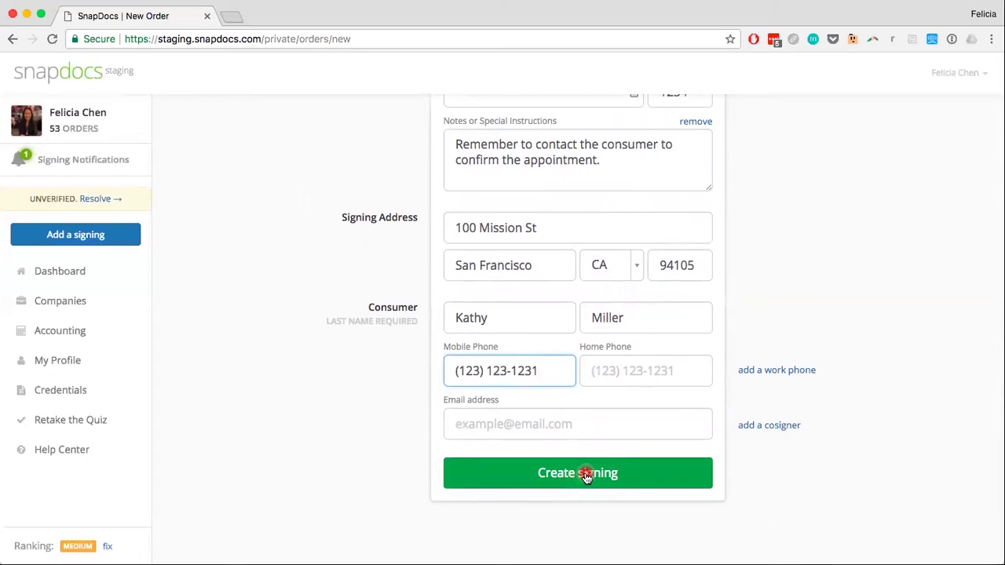
{"action": "scroll", "coordinate": [565, 417], "scroll_direction": "up", "scroll_amount": 5}
{"action": "scroll", "coordinate": [567, 419], "scroll_direction": "down", "scroll_amount": 2}
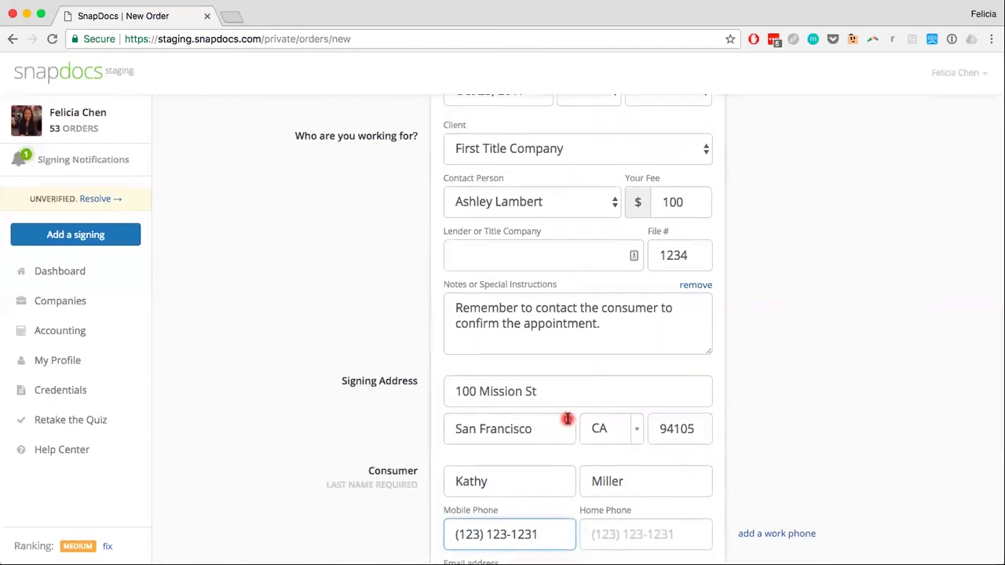
{"action": "scroll", "coordinate": [567, 418], "scroll_direction": "down", "scroll_amount": 2}
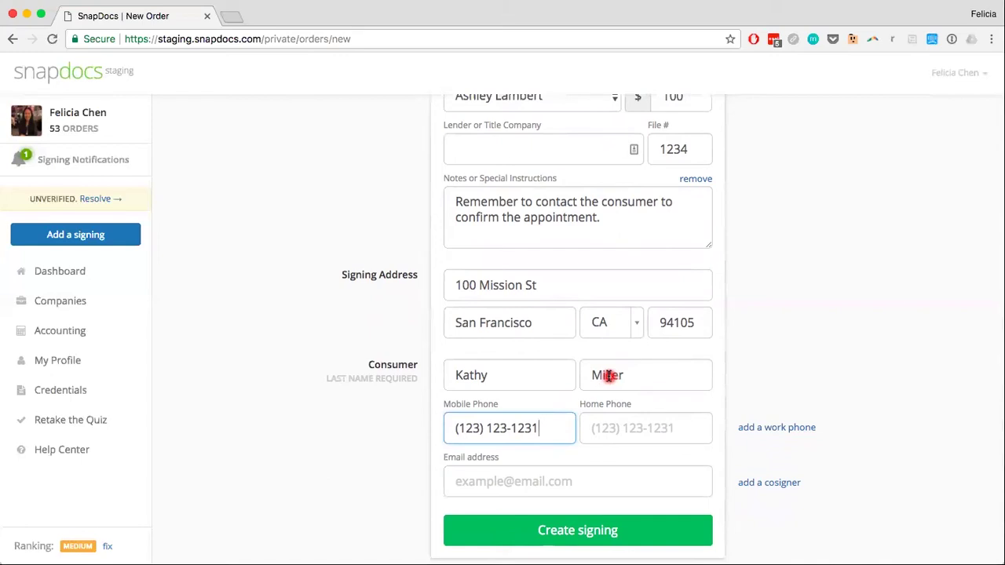
{"action": "scroll", "coordinate": [607, 400], "scroll_direction": "down", "scroll_amount": 2}
{"action": "left_click", "coordinate": [577, 475]}
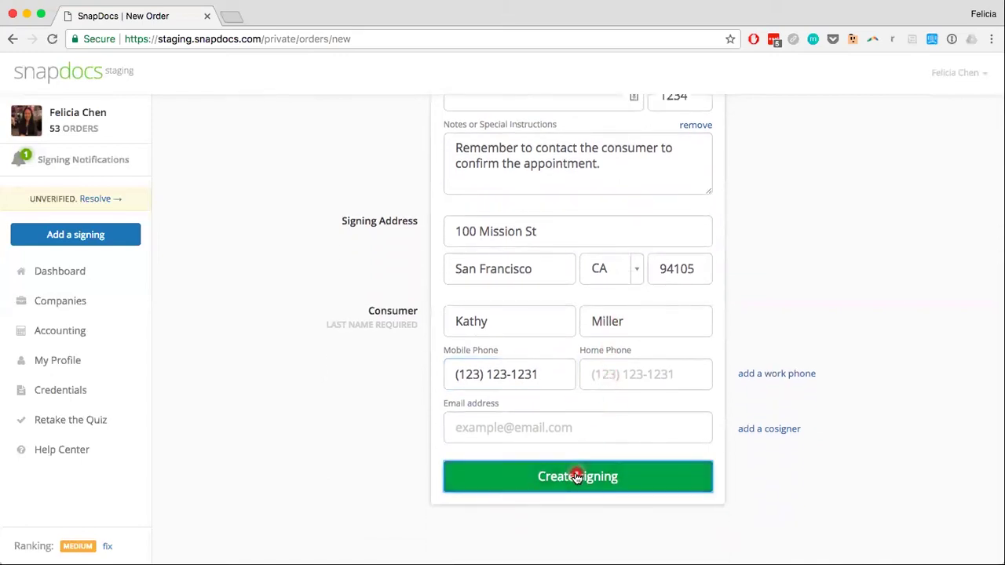